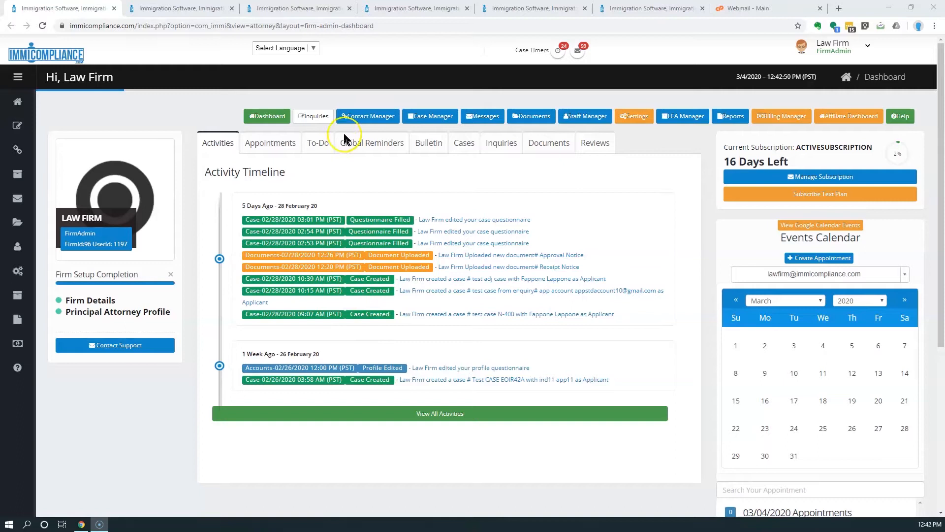
# Start a new contact in the Contact Manager as an individual petitioner with a generated contact email
pyautogui.click(201, 7)
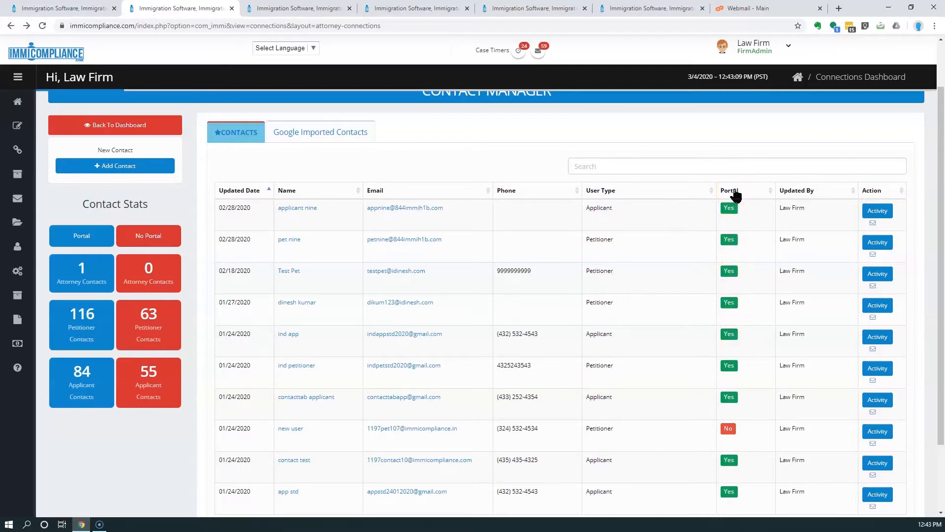
pyautogui.click(129, 167)
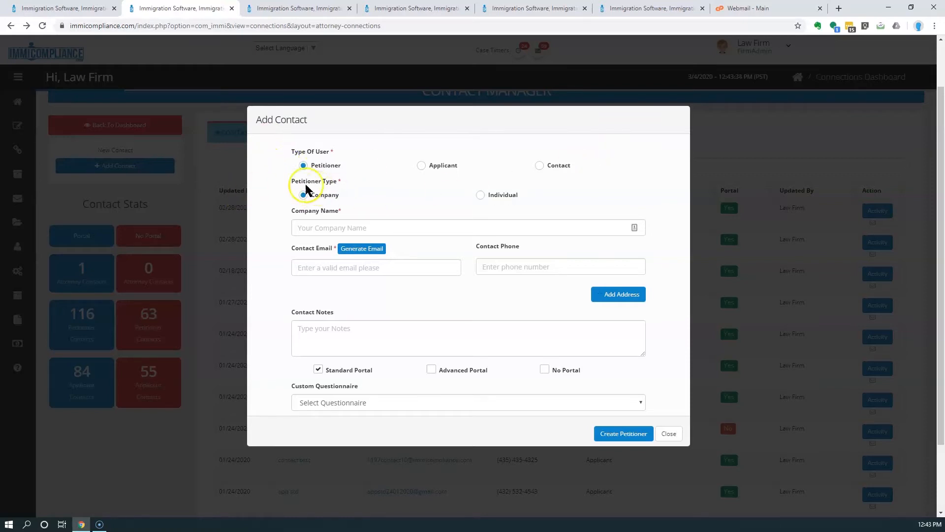
pyautogui.click(481, 197)
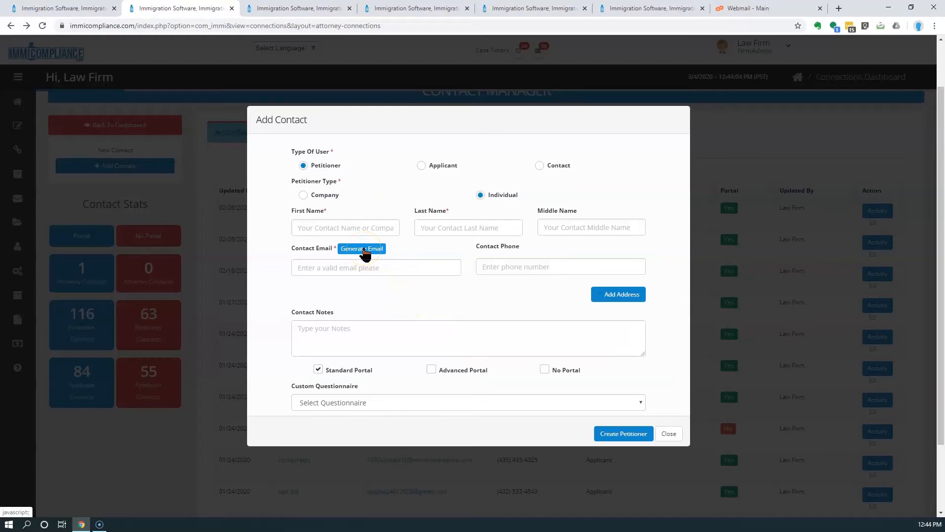
pyautogui.click(365, 250)
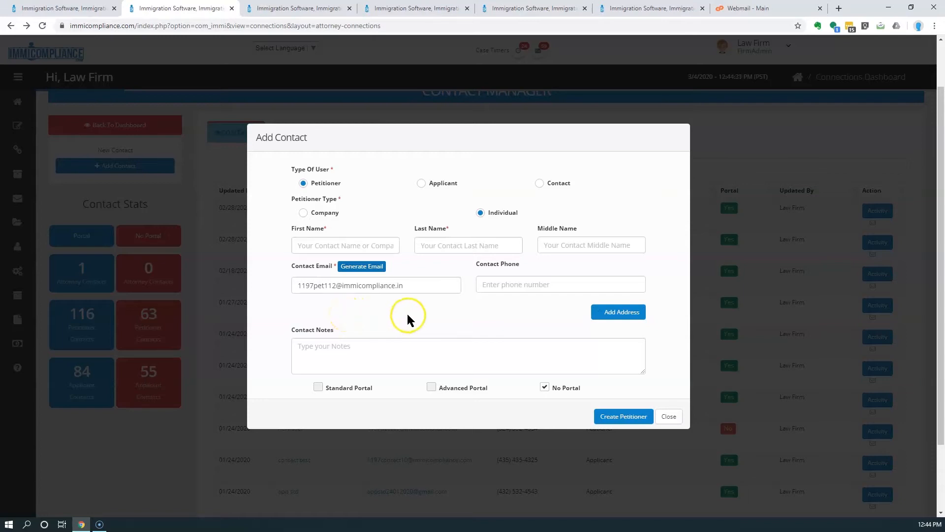
pyautogui.click(746, 8)
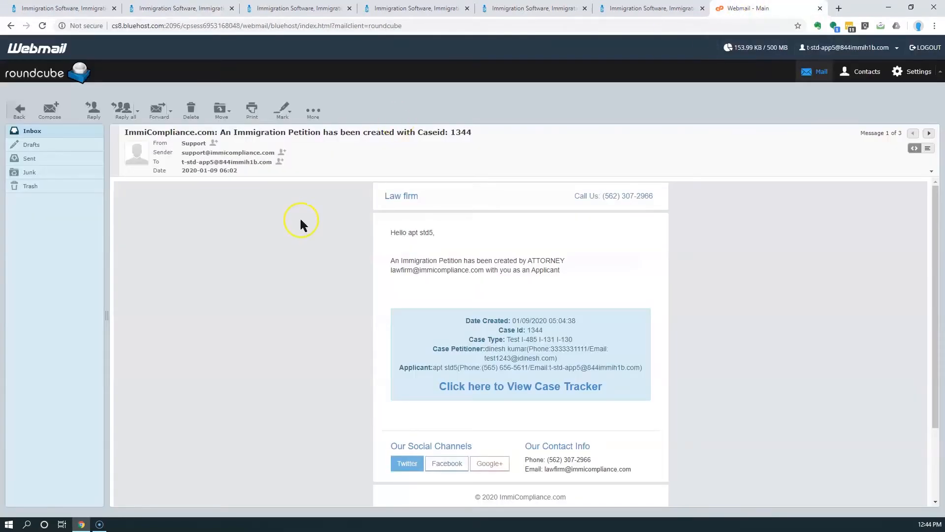
pyautogui.click(32, 133)
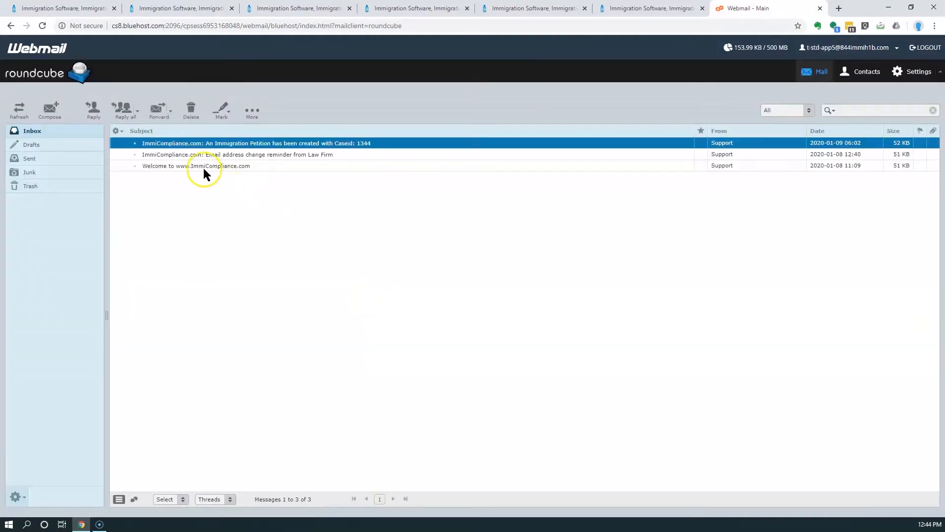
pyautogui.doubleClick(204, 168)
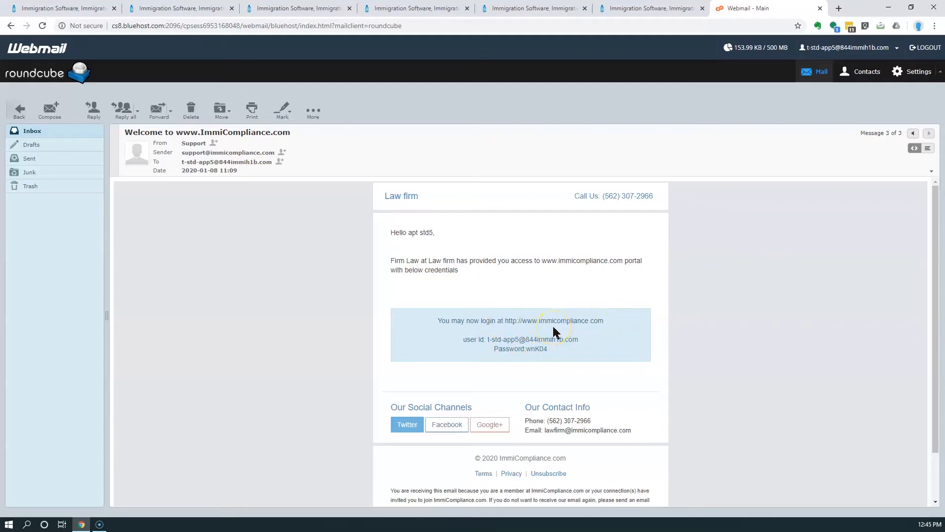
# Return to the Contact Manager and close the new petitioner form without creating the contact
pyautogui.click(145, 10)
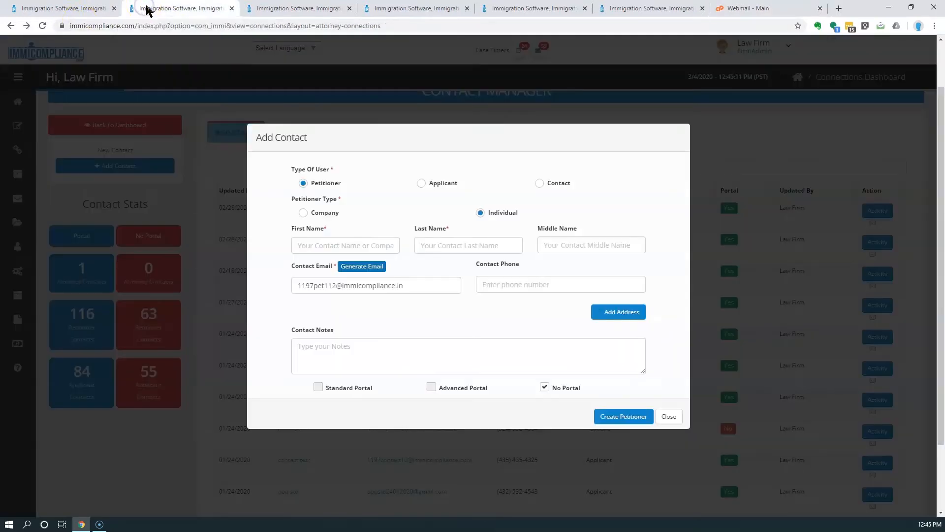
pyautogui.click(668, 417)
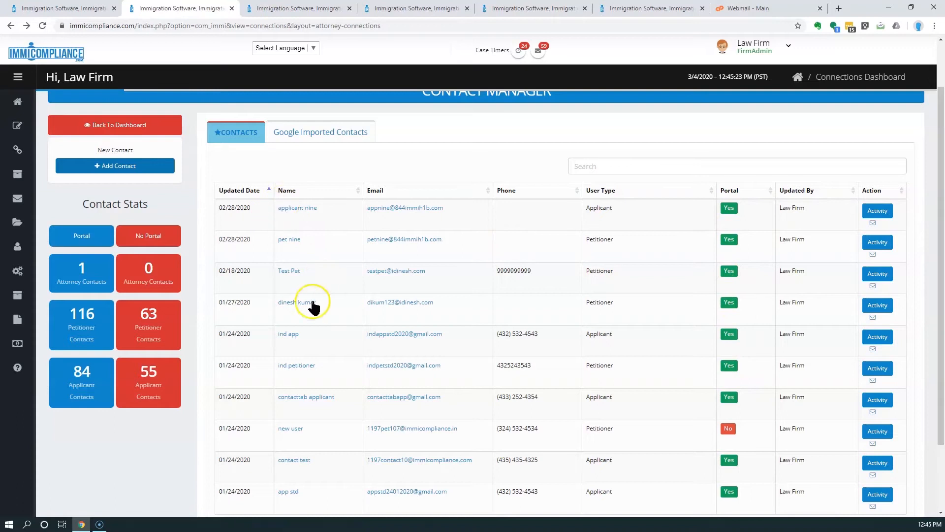
# Review the applicant's contact information page in ImmiCompliance and display the applicant's questionnaires
pyautogui.click(319, 8)
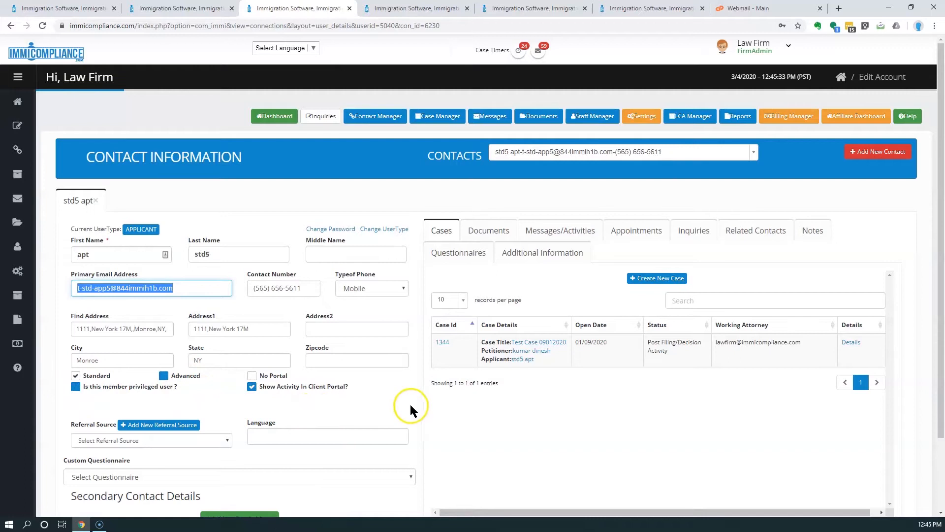
pyautogui.scroll(-3, 411, 399)
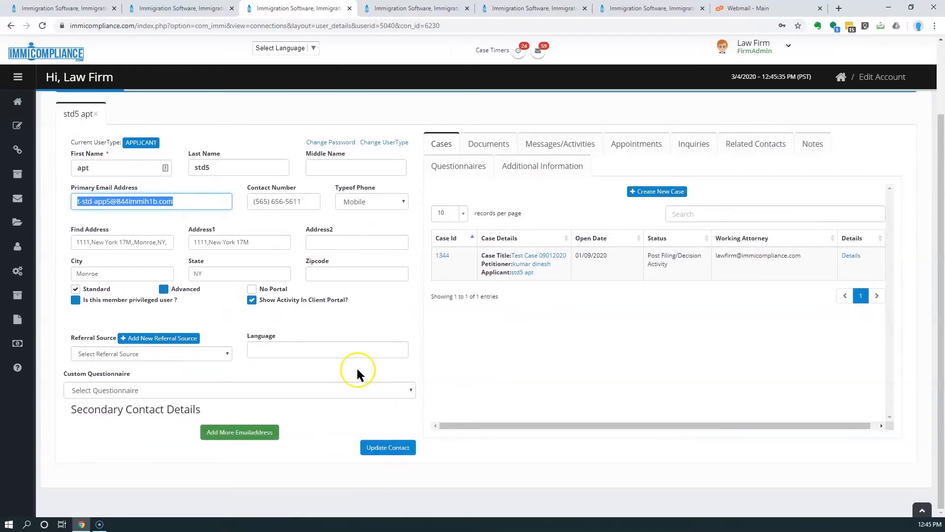
pyautogui.scroll(3, 356, 367)
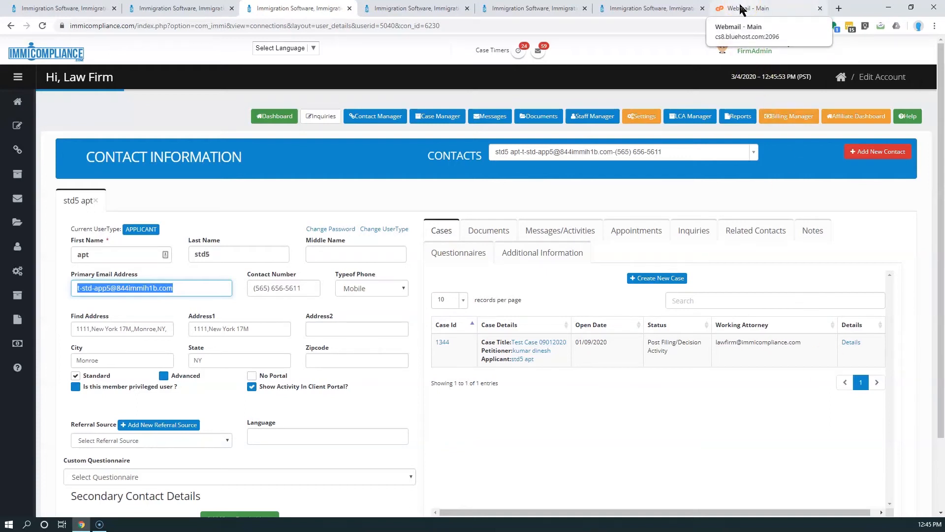
pyautogui.click(453, 254)
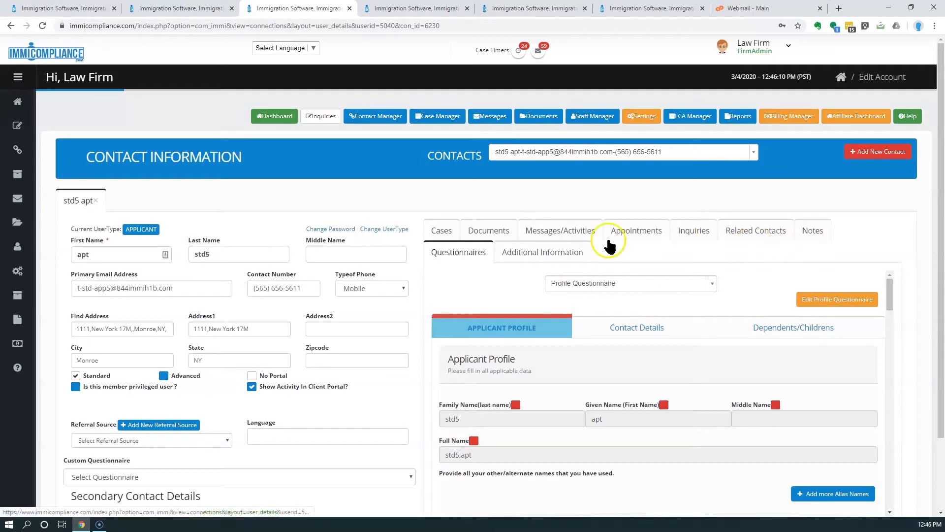
# Try the "I-131-Applicant Questionnaires ver 3" custom questionnaire in a new contact form, reset the choice and close the form unsaved
pyautogui.click(871, 153)
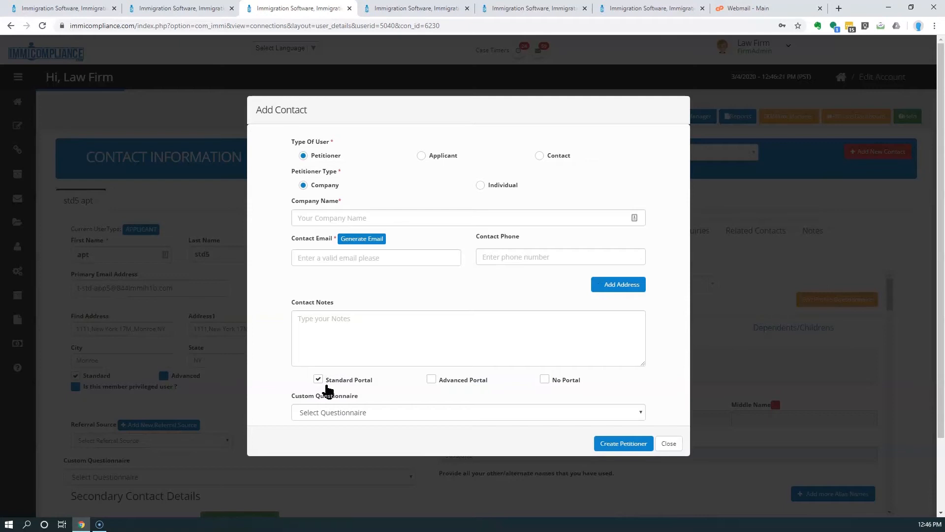
pyautogui.click(395, 412)
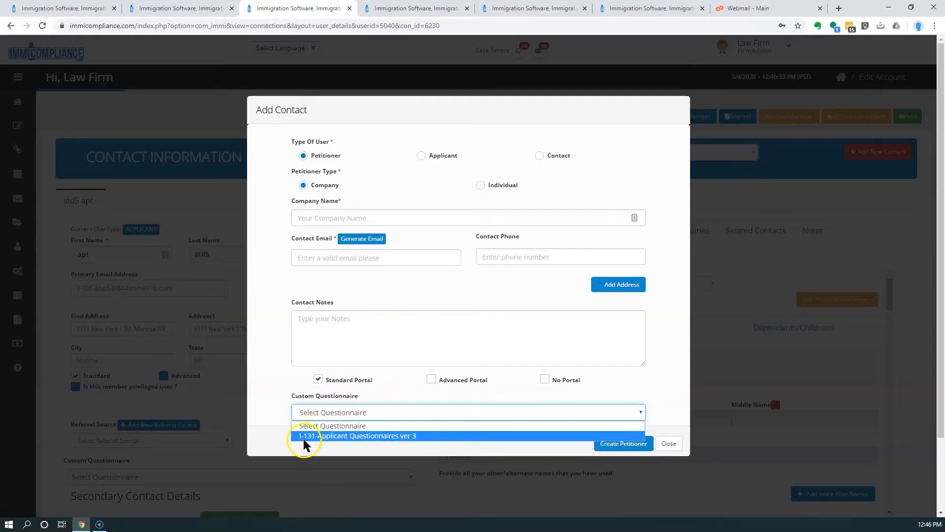
pyautogui.click(335, 436)
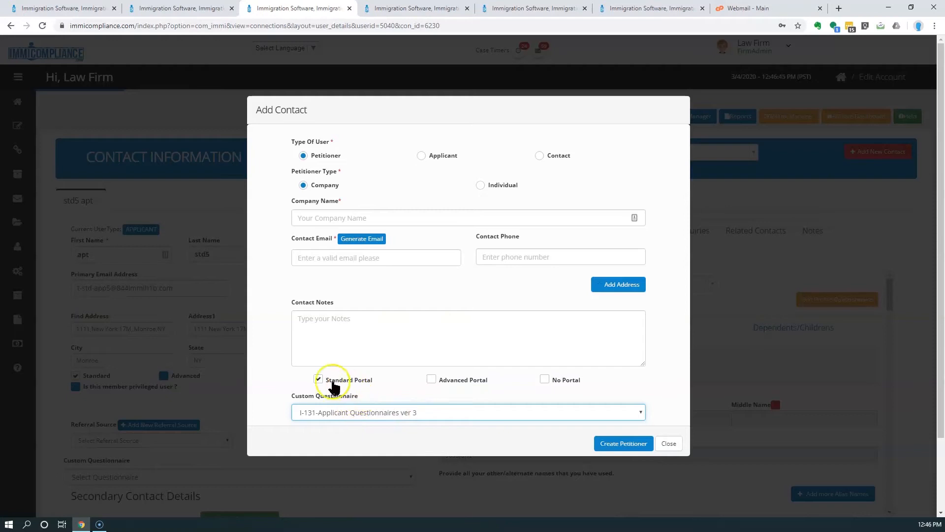
pyautogui.click(468, 412)
pyautogui.click(382, 426)
pyautogui.click(668, 443)
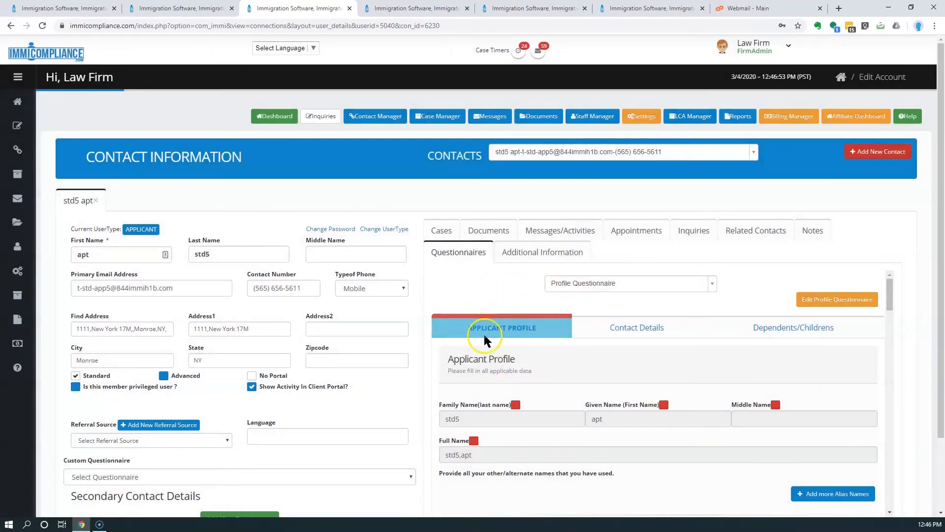
# Examine the Applicant Profile, Contact Details and Dependents/Childrens sections of the applicant's profile questionnaire
pyautogui.scroll(-3, 513, 385)
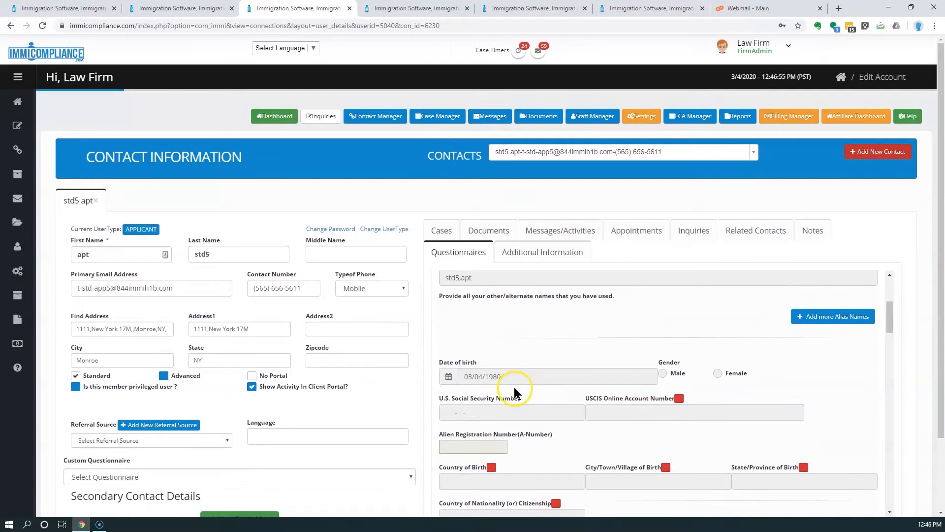
pyautogui.scroll(-5, 513, 385)
pyautogui.scroll(4, 513, 385)
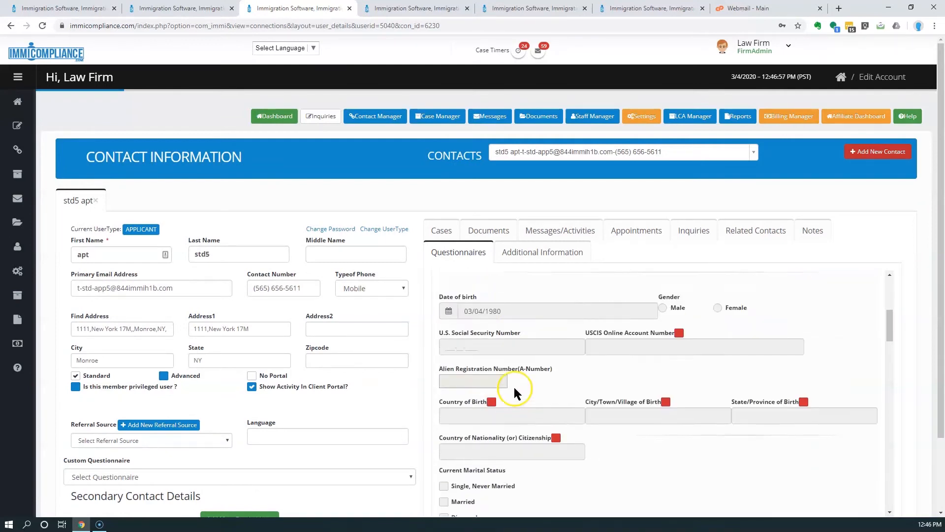
pyautogui.scroll(5, 512, 386)
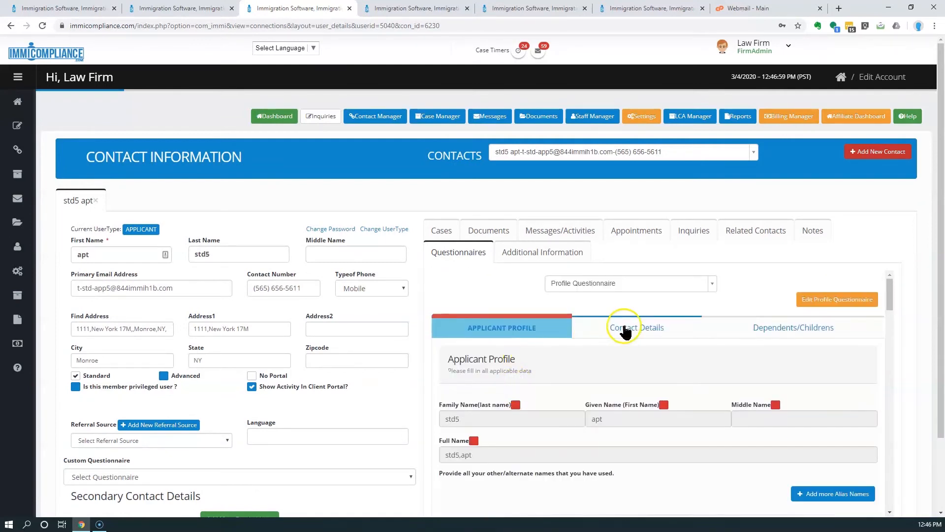
pyautogui.click(625, 330)
pyautogui.click(788, 329)
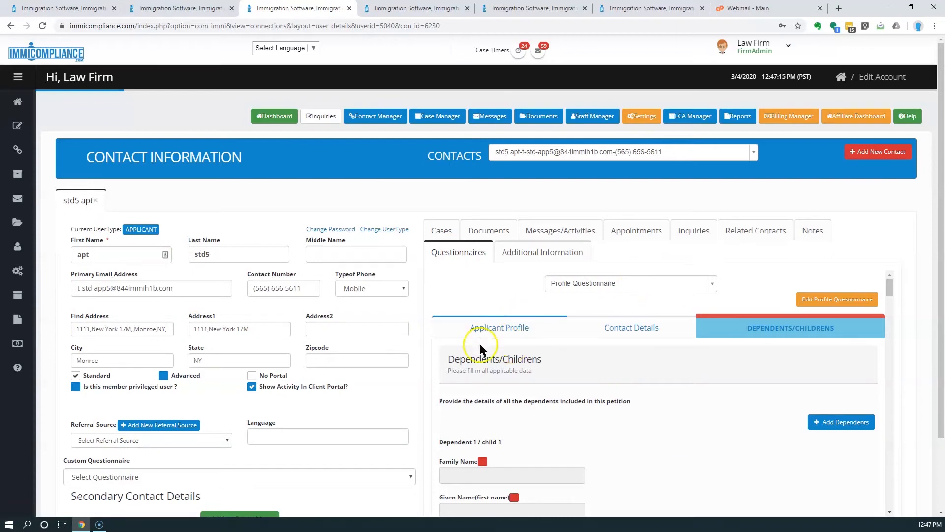
# Display the applicant's questionnaire for Test Case 09012020 and read through its Alien Relative fields
pyautogui.click(652, 286)
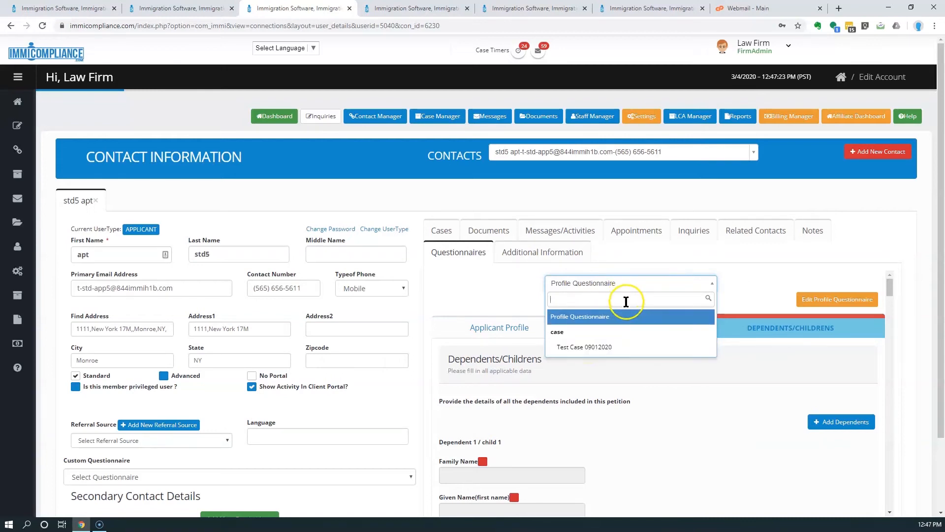
pyautogui.click(603, 348)
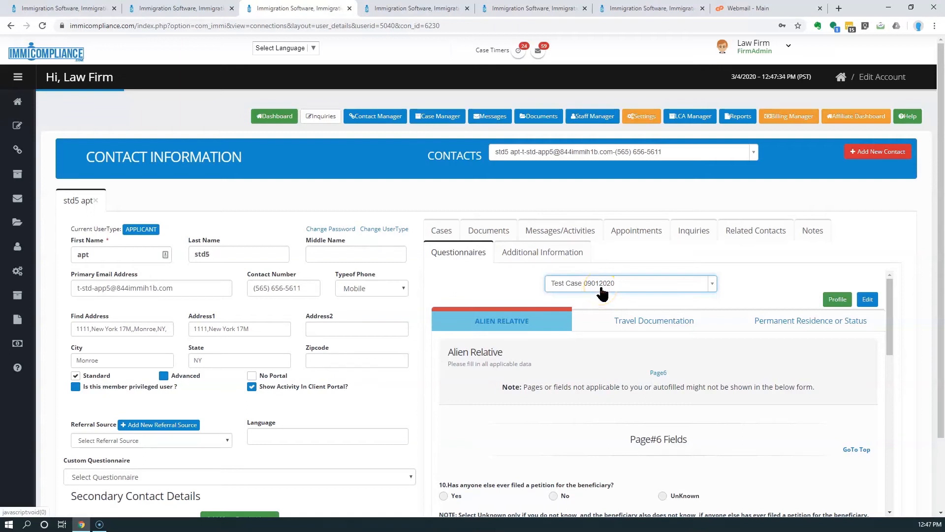
pyautogui.click(628, 327)
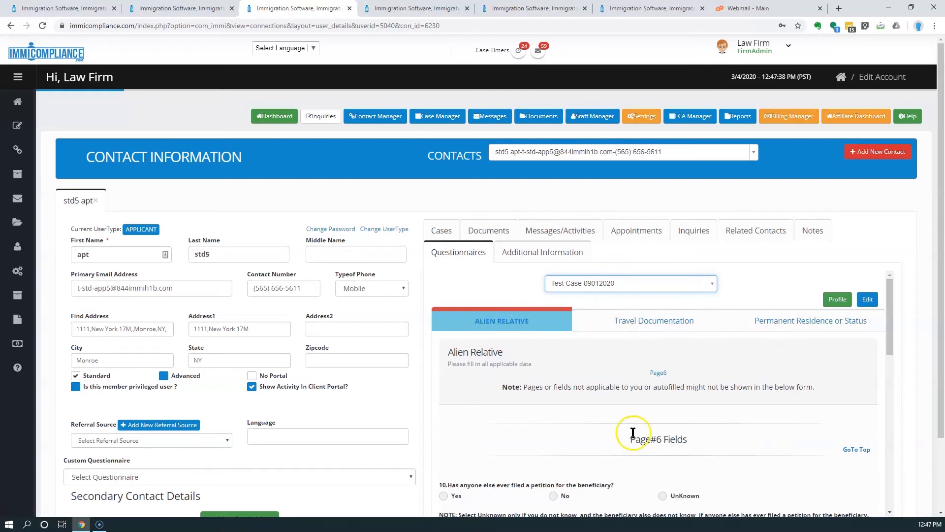
pyautogui.scroll(-4, 632, 433)
pyautogui.scroll(-4, 631, 434)
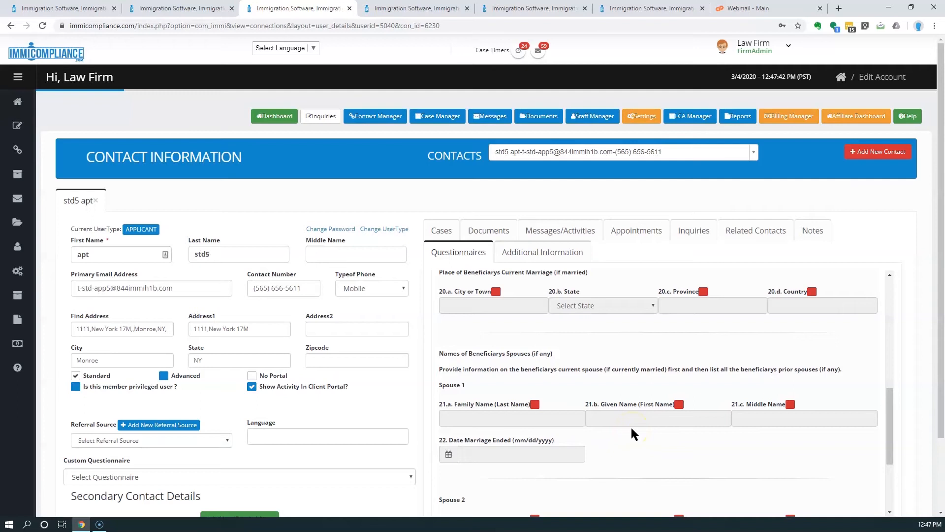
pyautogui.scroll(-3, 631, 426)
pyautogui.scroll(5, 630, 425)
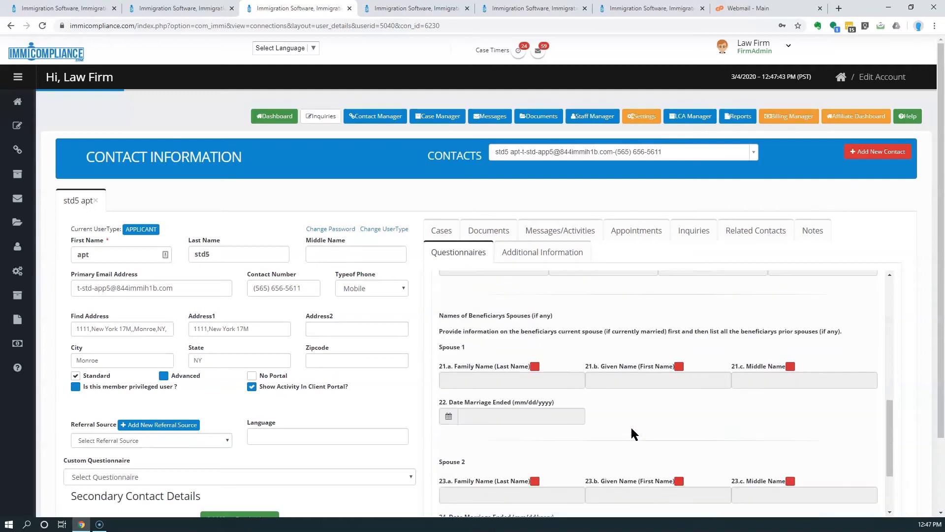
pyautogui.scroll(4, 630, 425)
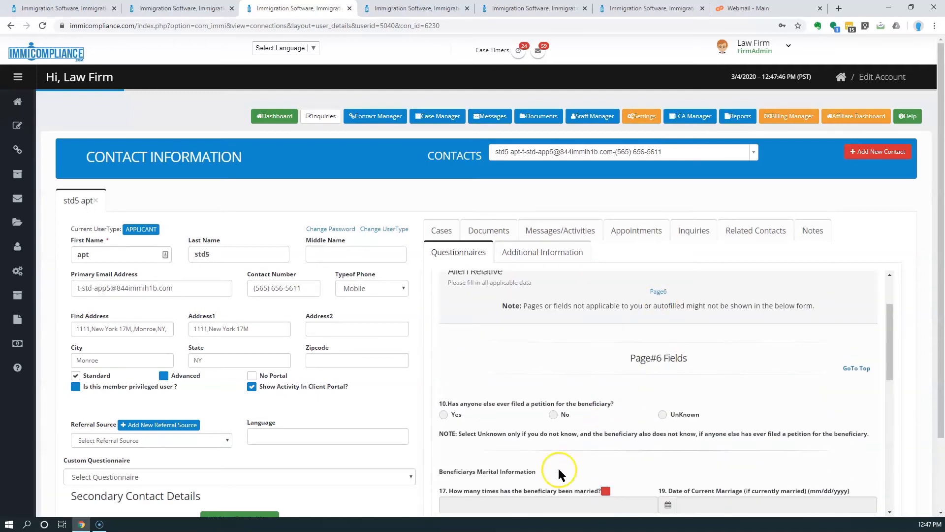
pyautogui.scroll(2, 634, 411)
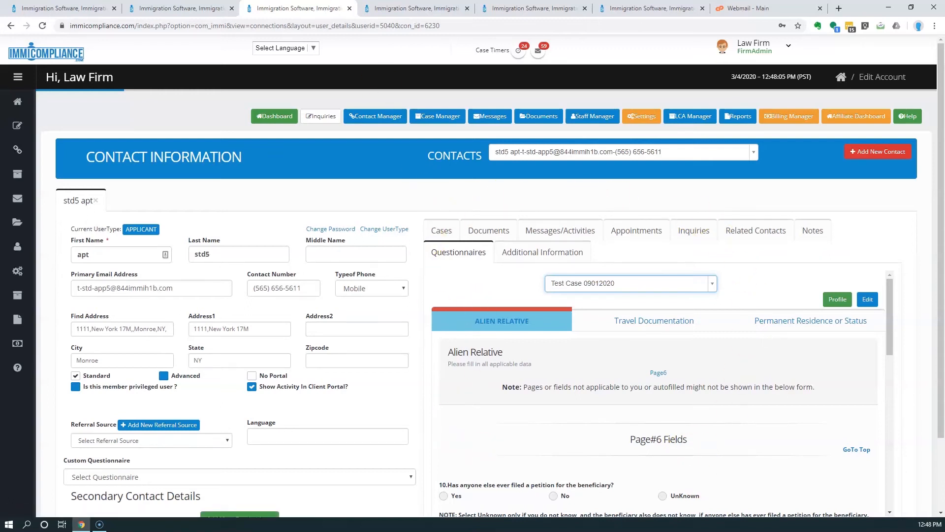
# Switch to the webmail and highlight the portal user ID in the welcome message
pyautogui.moveTo(0, 0); pyautogui.dragTo(0, 1)
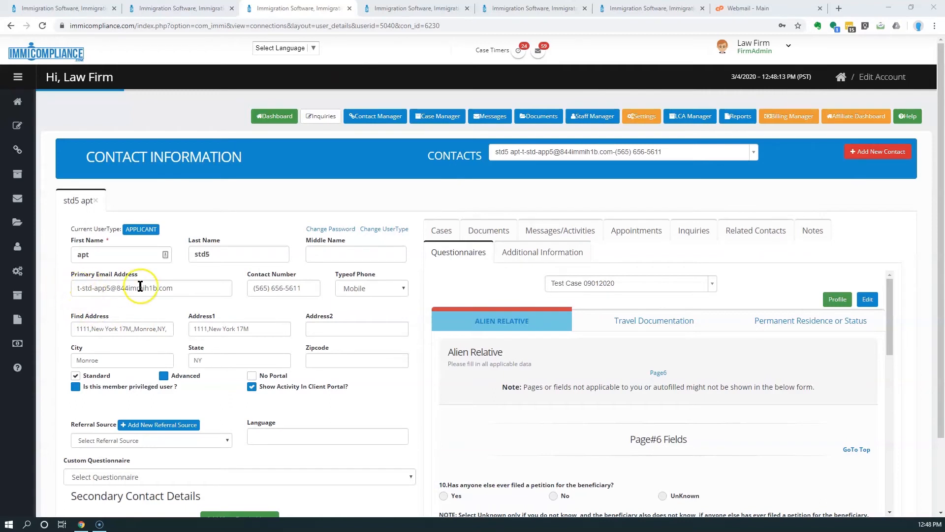
pyautogui.click(754, 8)
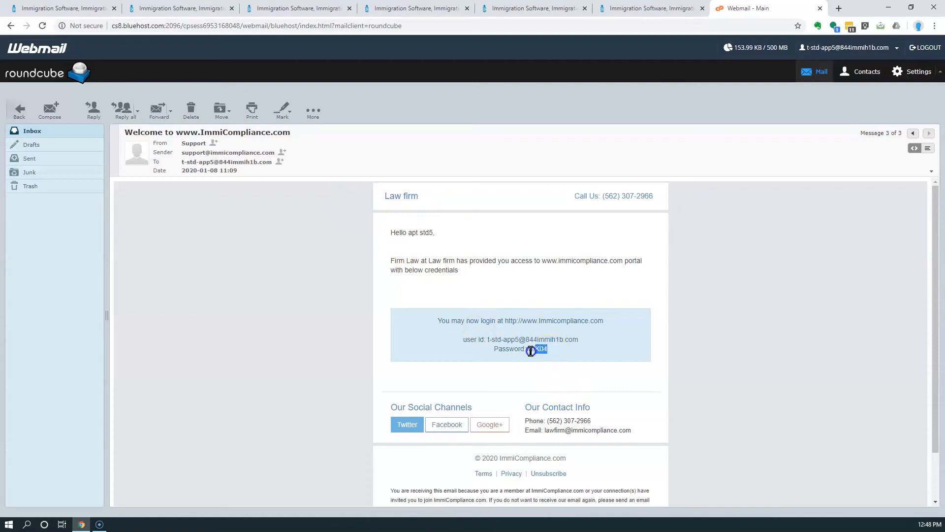
pyautogui.moveTo(597, 338); pyautogui.dragTo(488, 340)
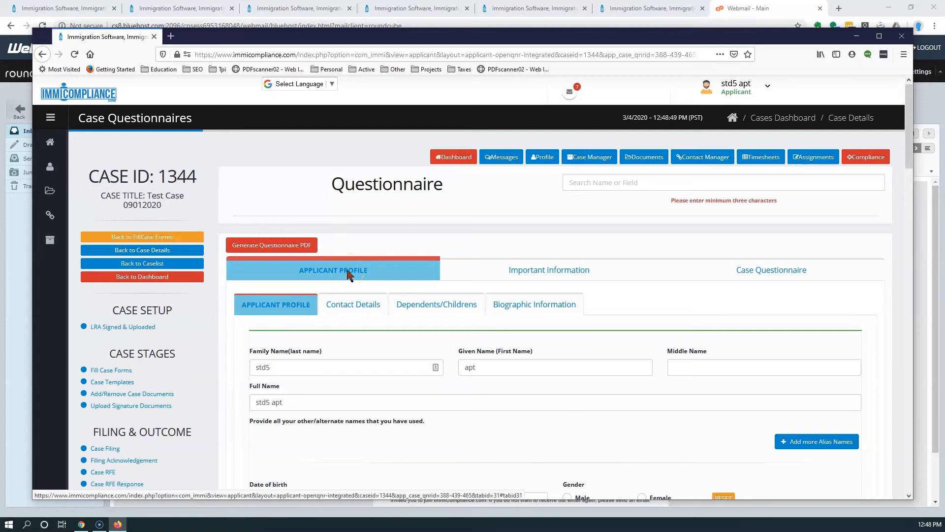
# Examine the Applicant Profile and Case Questionnaire sections in the applicant's Firefox portal window, and move that window aside
pyautogui.click(272, 309)
pyautogui.click(346, 257)
pyautogui.click(265, 310)
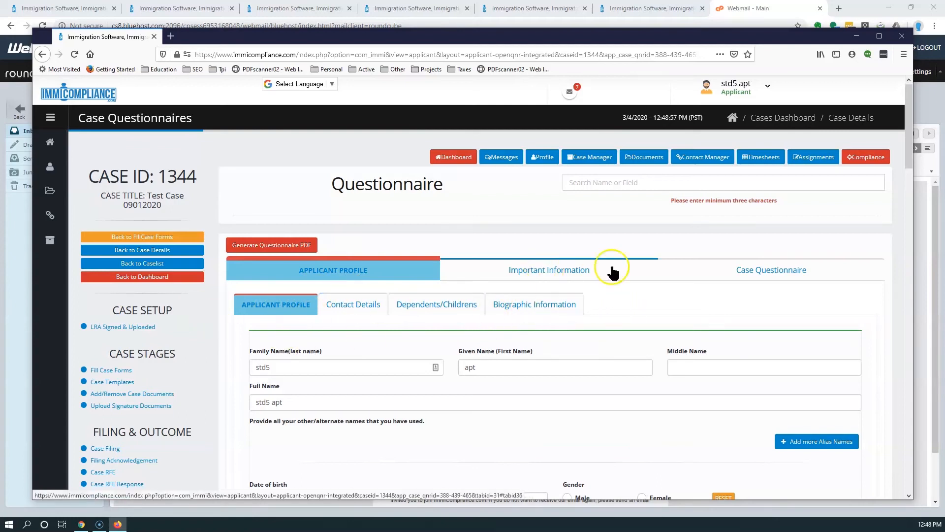
pyautogui.click(774, 271)
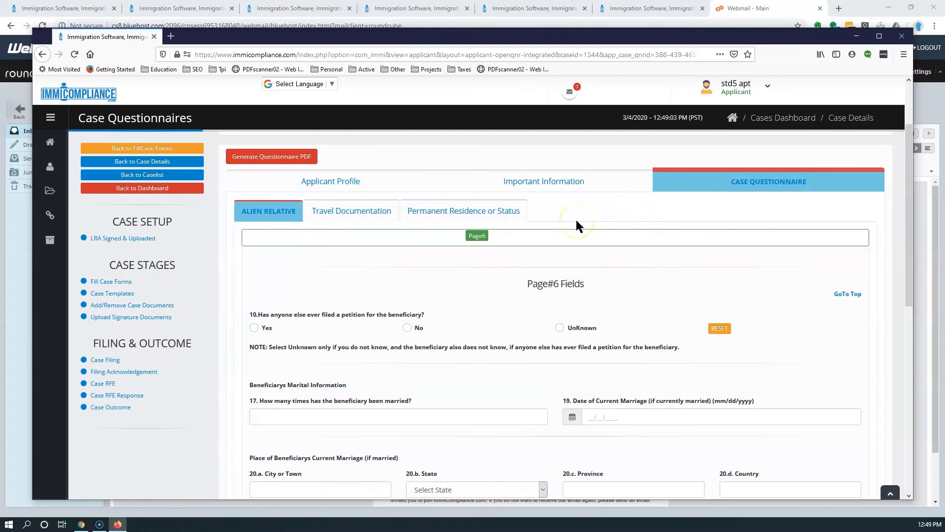
pyautogui.scroll(2, 453, 308)
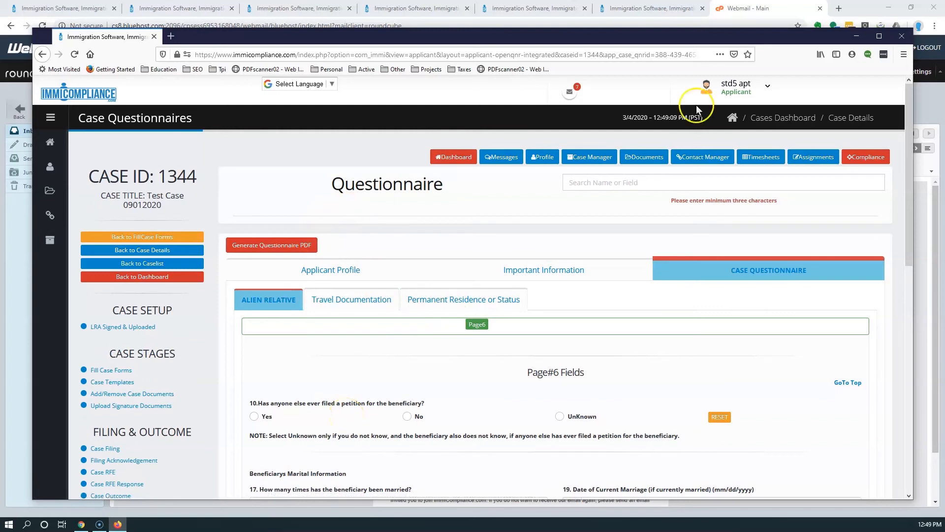
pyautogui.moveTo(769, 37); pyautogui.dragTo(52, 60)
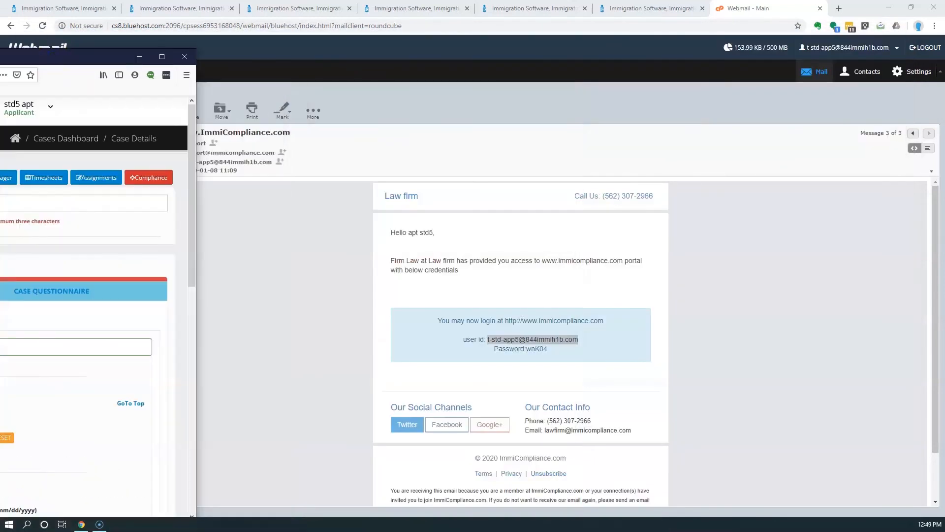
# Return to the standard applicant's contact record in the law firm account and display the applicant's list of cases
pyautogui.click(193, 9)
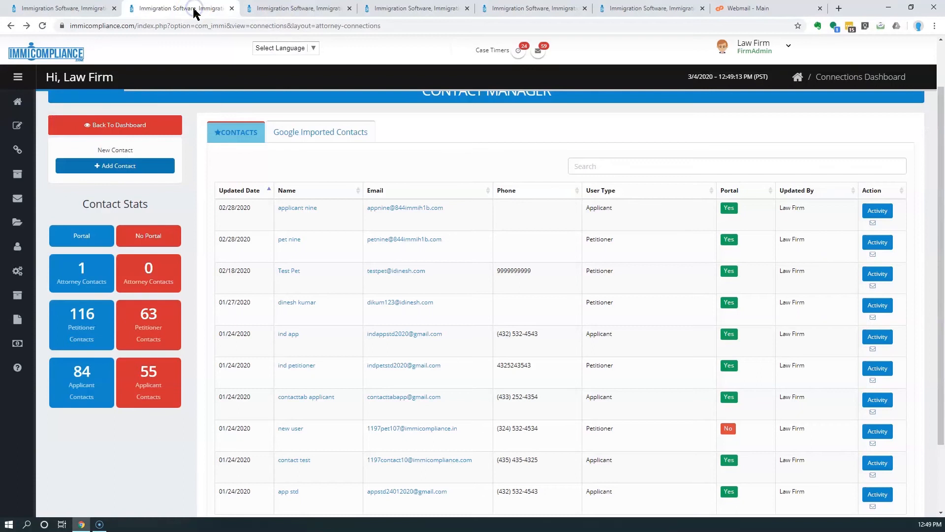
pyautogui.click(317, 10)
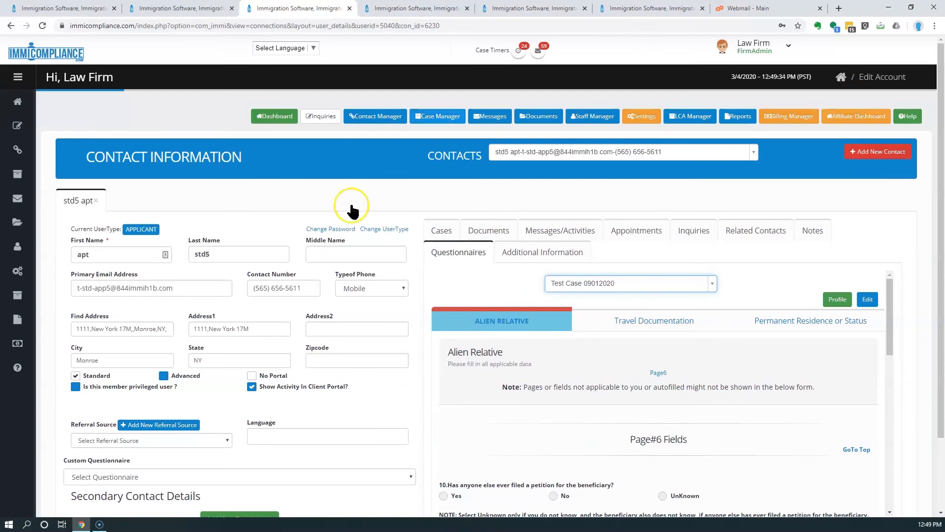
pyautogui.click(436, 230)
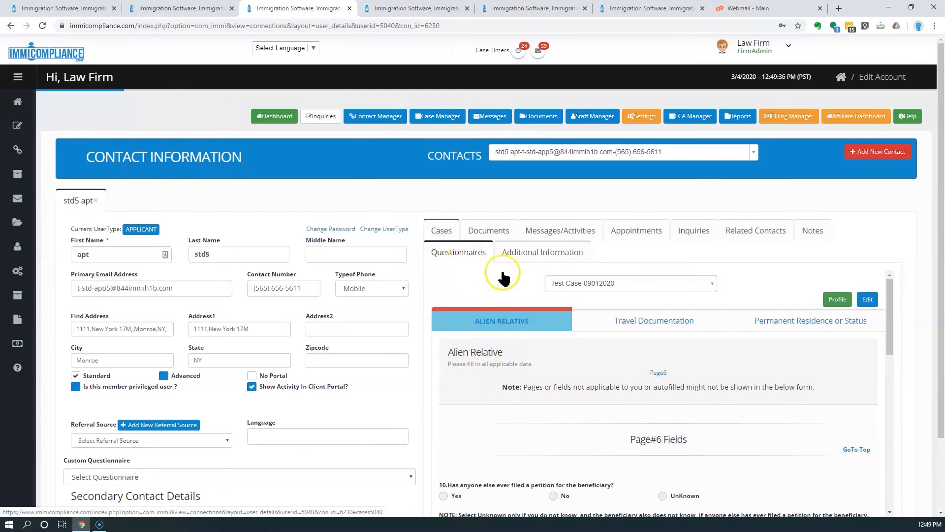
pyautogui.click(442, 229)
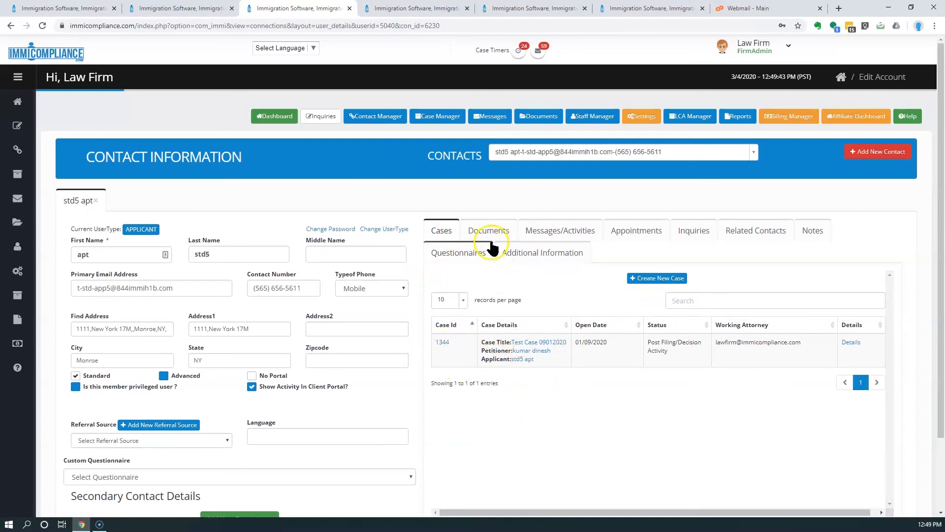
# In the webmail inbox, read the message announcing the created immigration petition, highlight its attorney line, and return to the message list
pyautogui.click(755, 9)
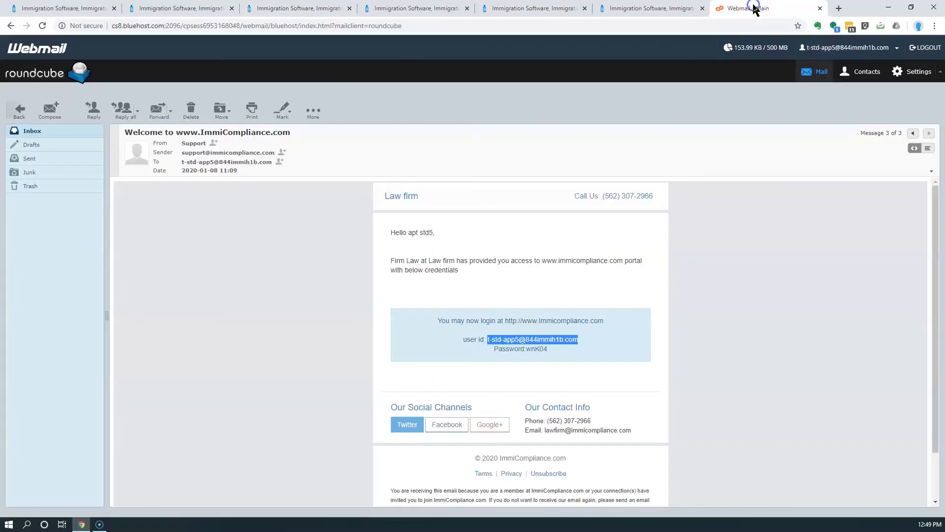
pyautogui.click(34, 131)
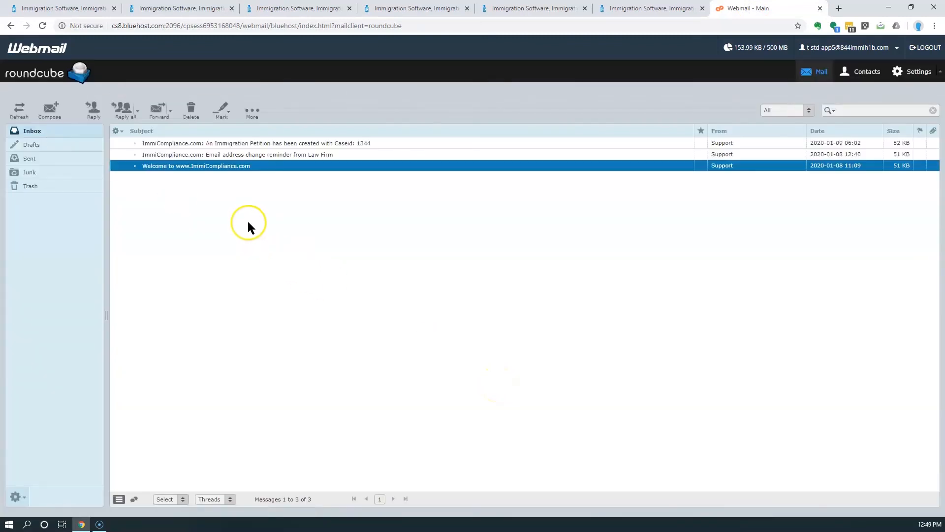
pyautogui.click(287, 142)
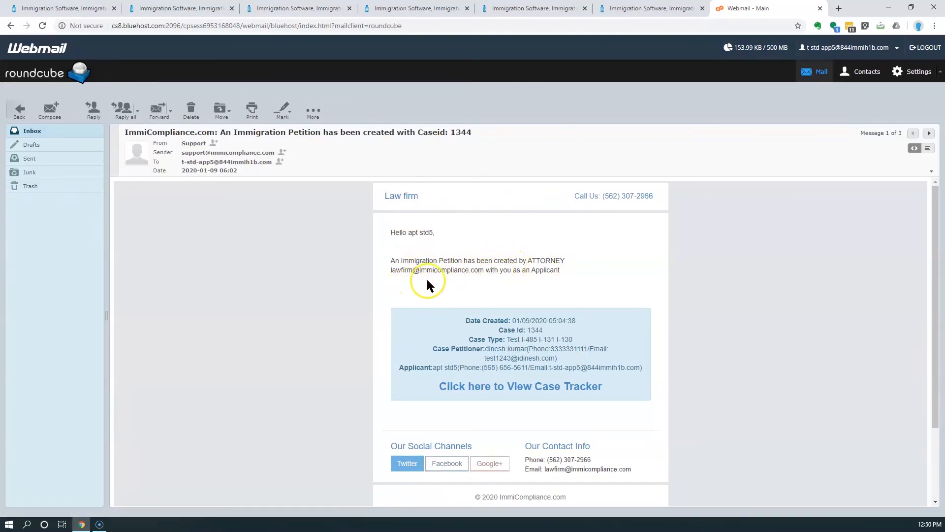
pyautogui.moveTo(389, 270); pyautogui.dragTo(481, 270)
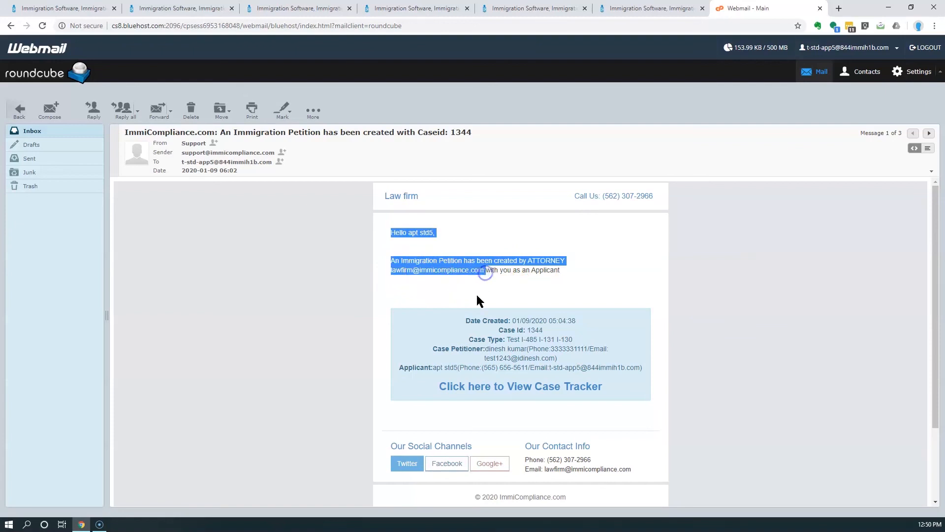
pyautogui.click(477, 296)
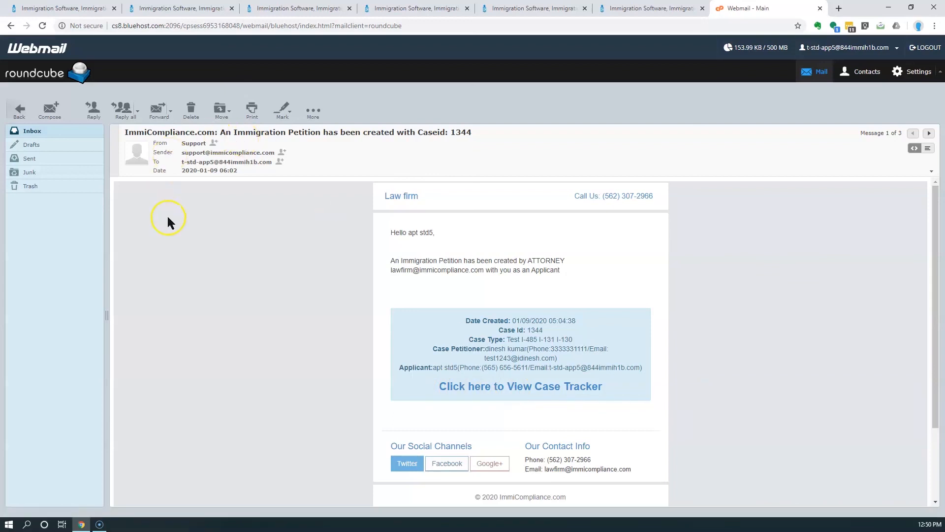
pyautogui.click(35, 132)
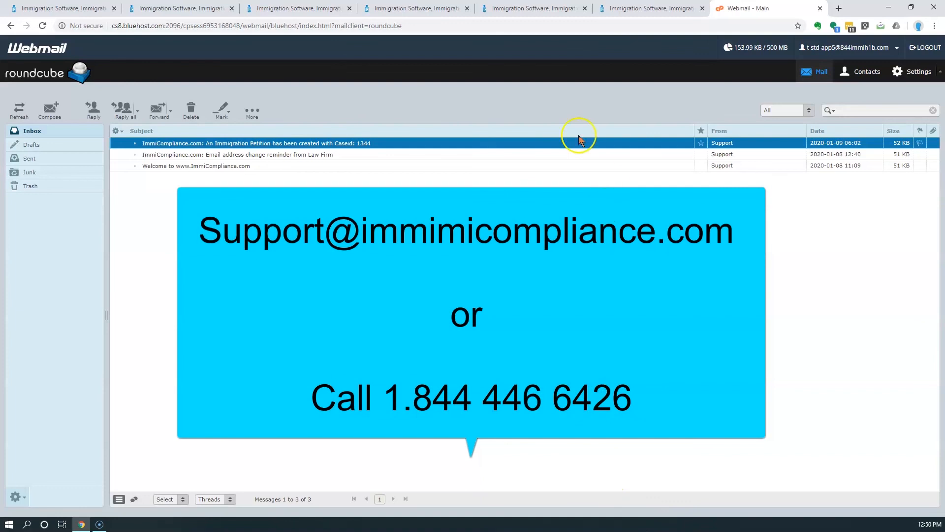
# Switch to the ImmiCompliance website and look through its home page
pyautogui.click(87, 10)
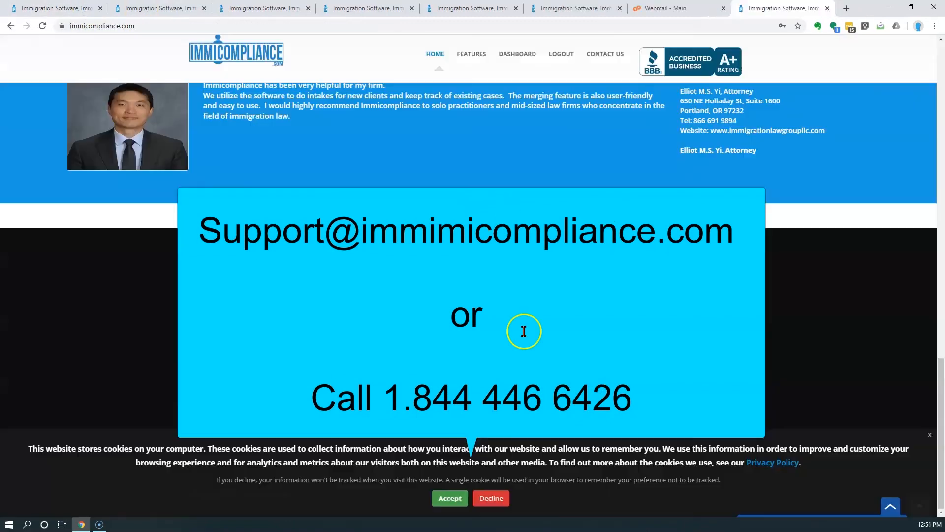
pyautogui.scroll(4, 524, 331)
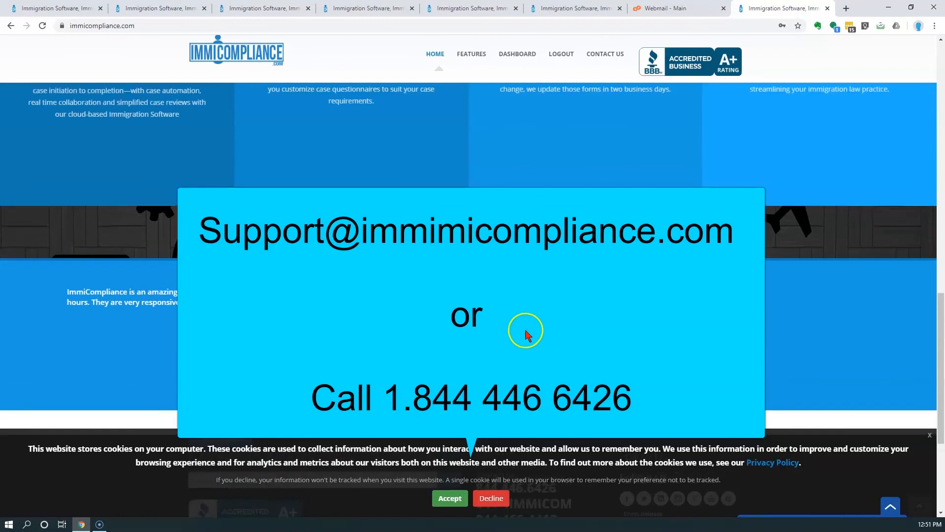